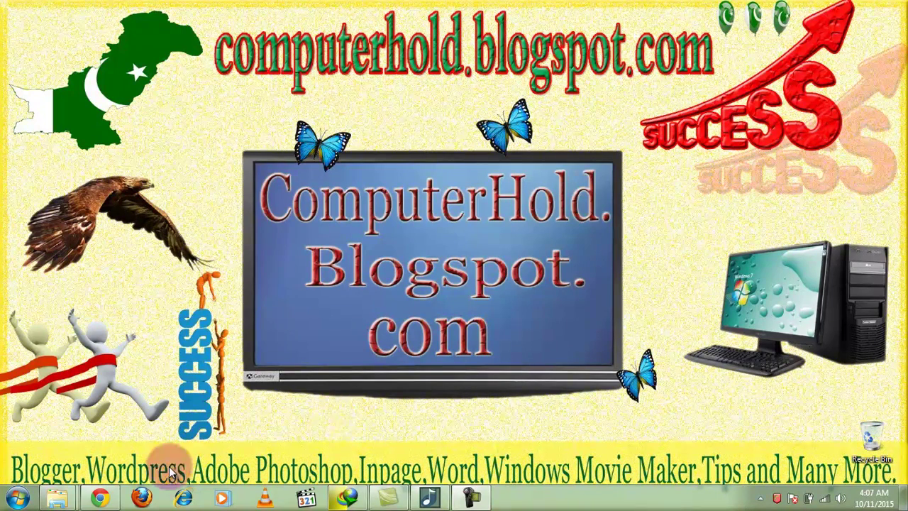
- Restore Chrome and open the blog's Learn With Topics page, scrolling down through it
left_click(95, 501)
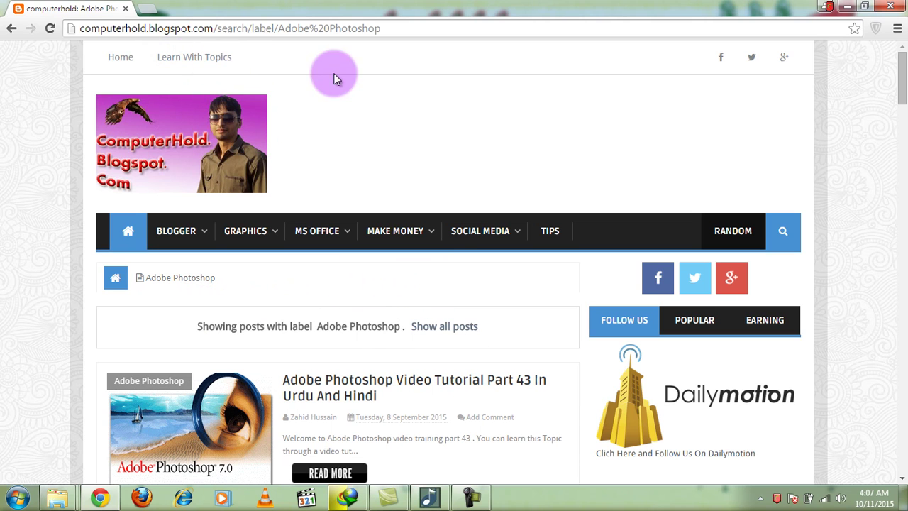
left_click(197, 62)
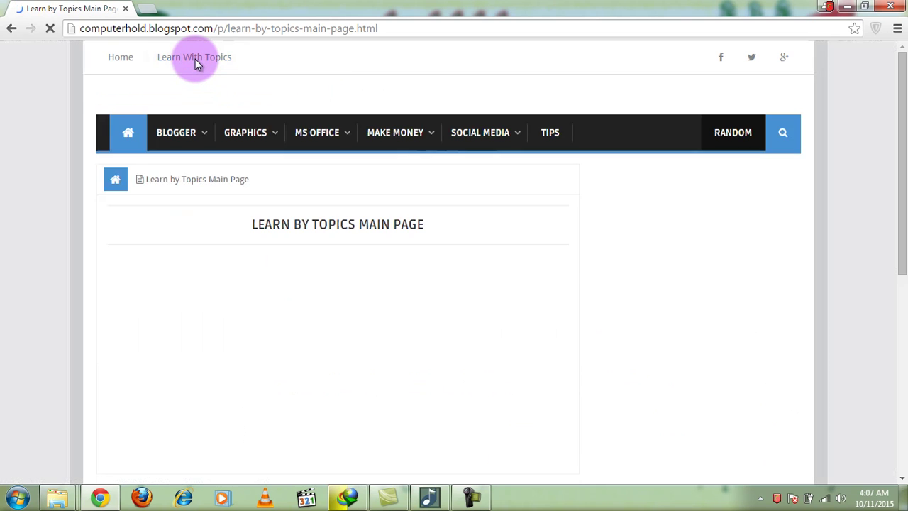
scroll(197, 64, "down", 3)
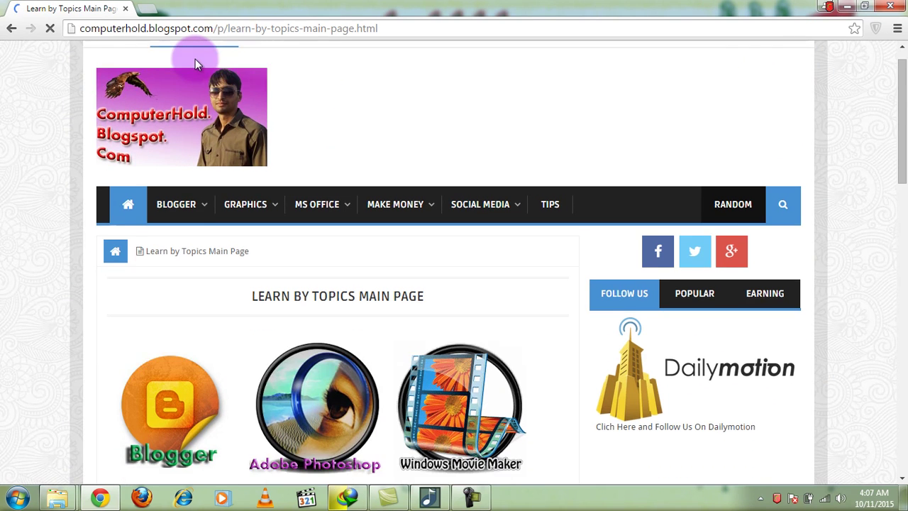
scroll(196, 62, "down", 1)
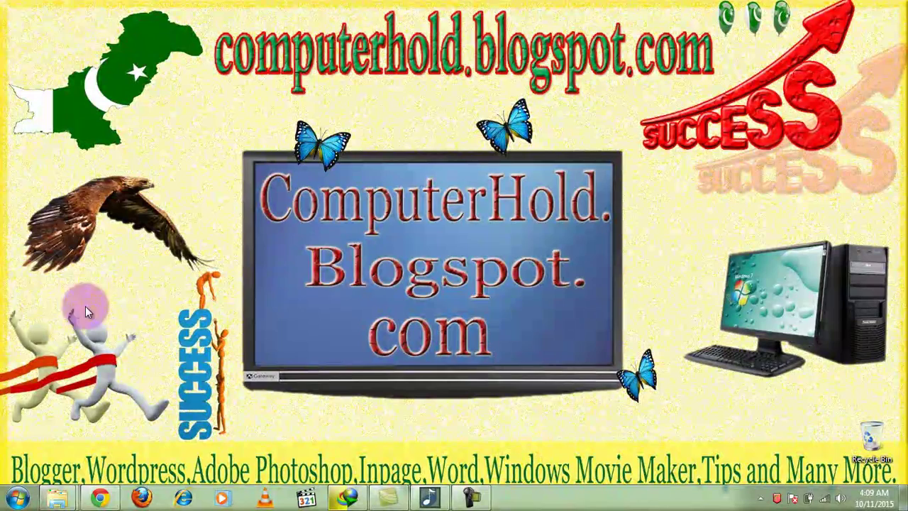
- Restore Chrome and scroll down the Learn by Topics page to the topic icons
left_click(100, 498)
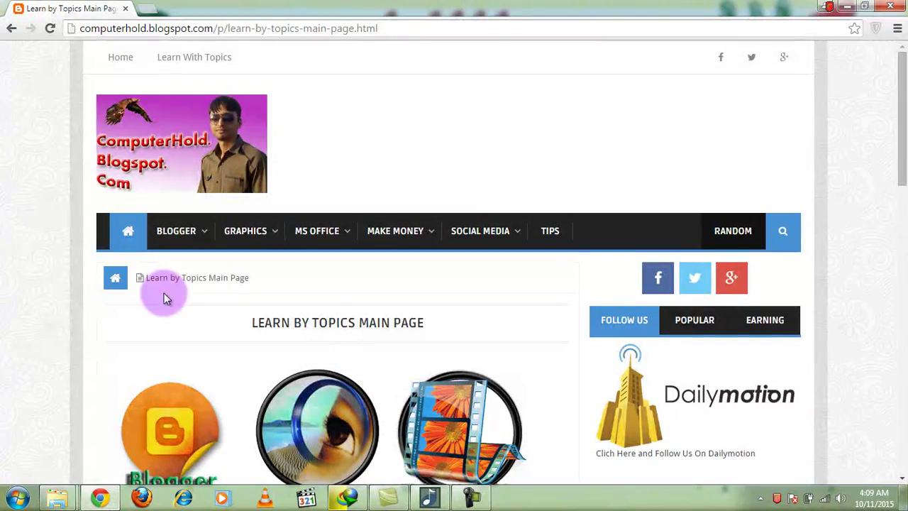
scroll(68, 318, "down", 1)
scroll(66, 313, "down", 3)
scroll(66, 313, "up", 3)
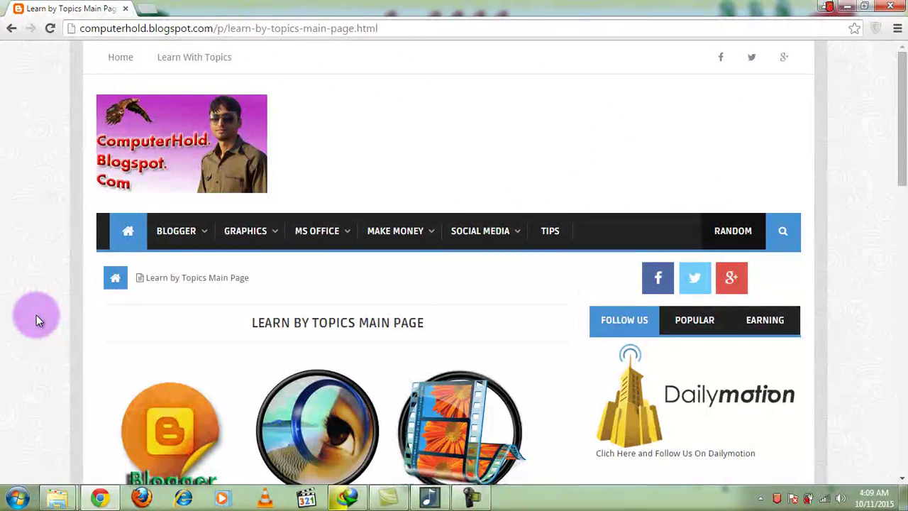
scroll(36, 315, "down", 2)
scroll(37, 315, "down", 4)
scroll(37, 316, "down", 1)
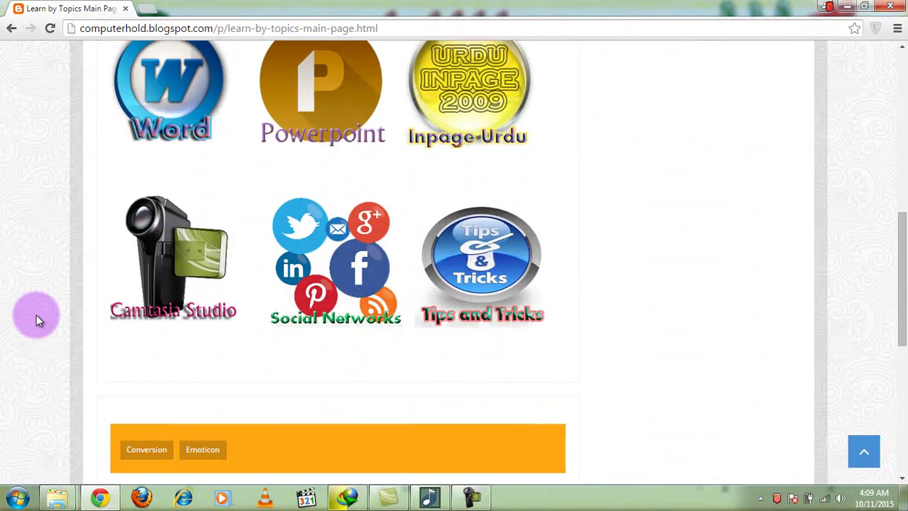
- Open the Tips and Tricks topic in a new tab and scroll through its how-to posts
left_click(493, 246)
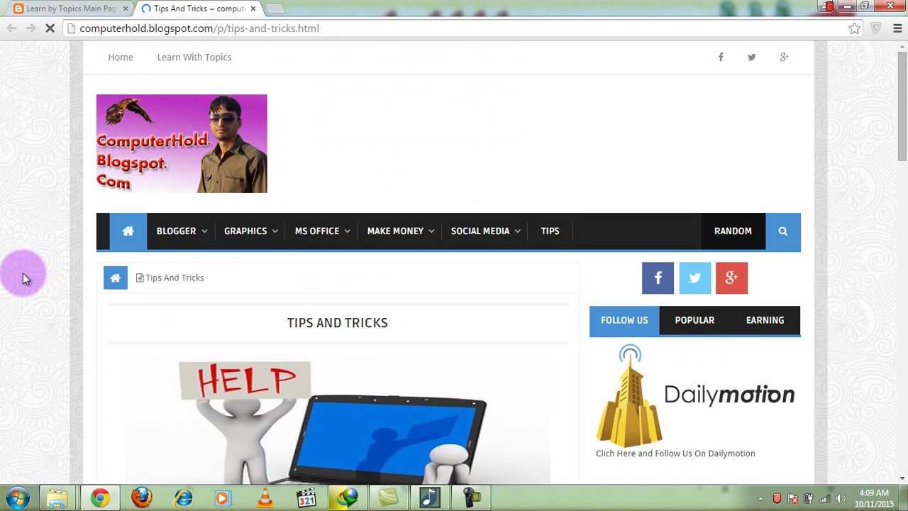
scroll(22, 277, "down", 4)
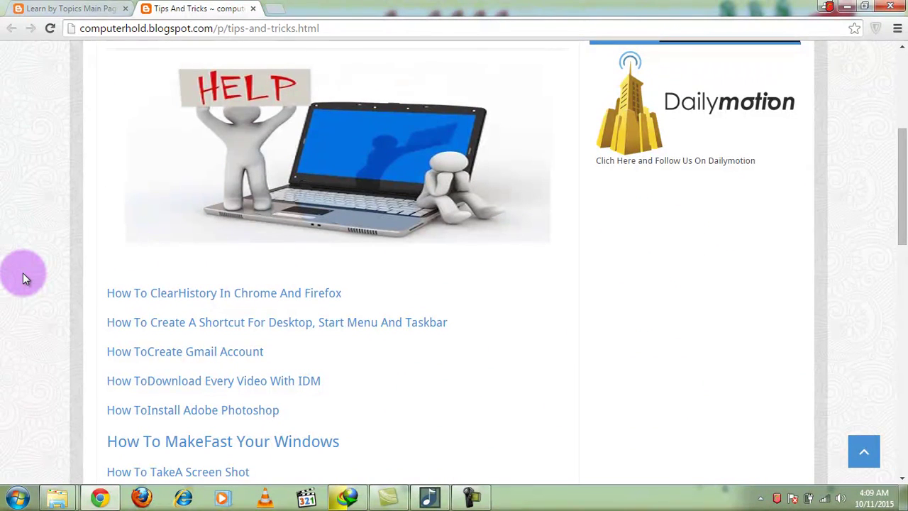
scroll(23, 278, "down", 4)
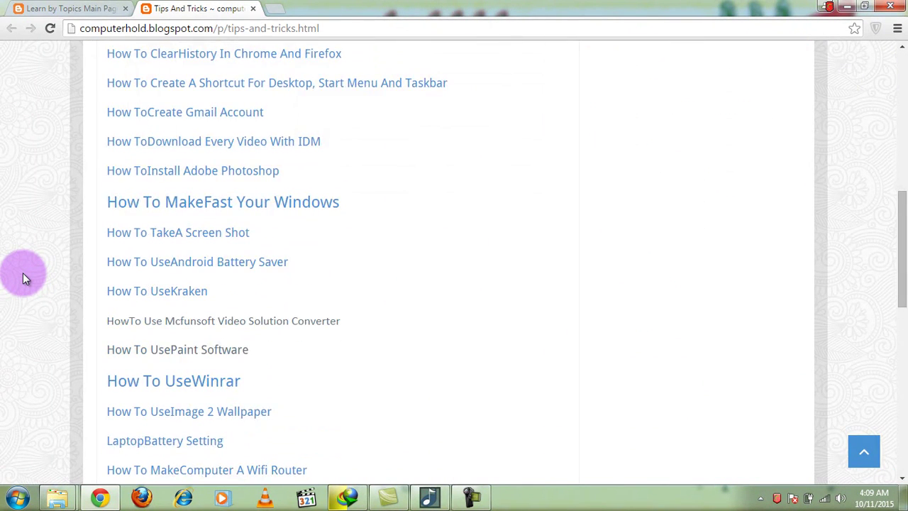
scroll(23, 278, "down", 2)
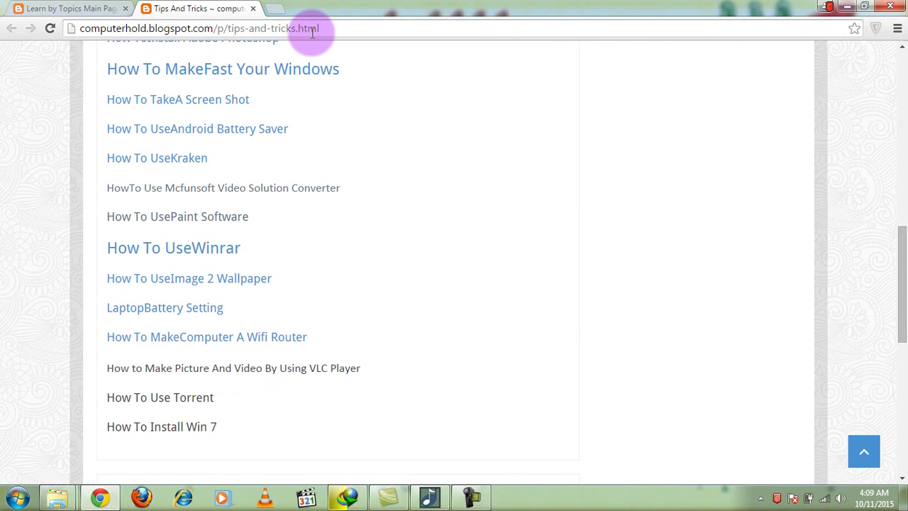
- Close the Tips And Tricks tab, scroll the Learn by Topics icons, then minimize Chrome
left_click(254, 10)
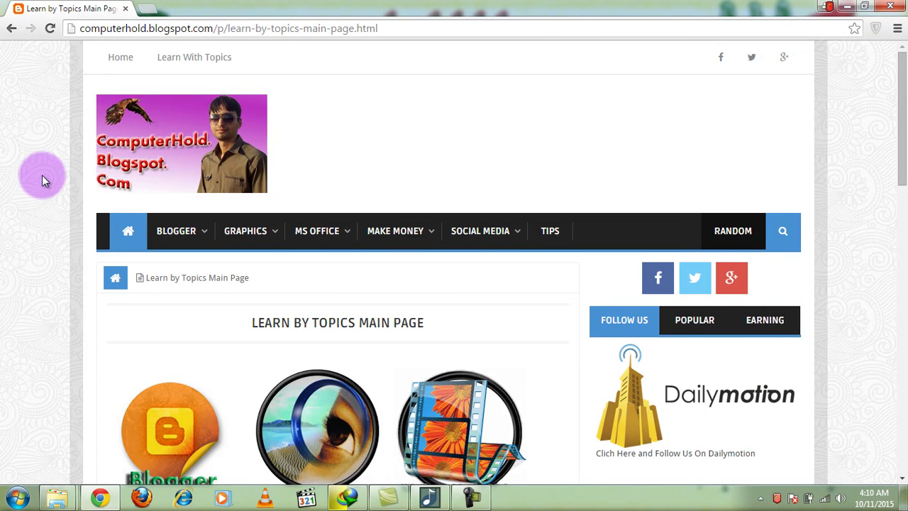
scroll(42, 174, "down", 1)
scroll(42, 175, "down", 2)
scroll(42, 175, "down", 1)
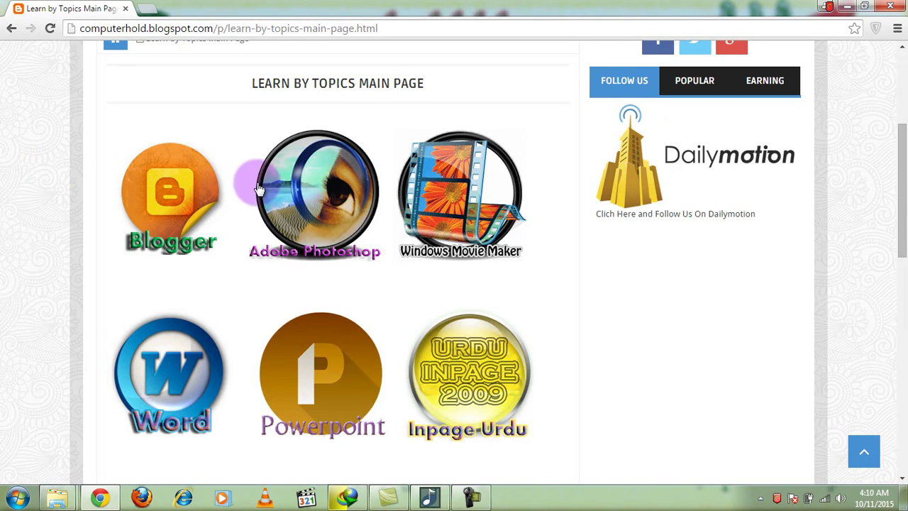
scroll(2, 281, "down", 1)
scroll(2, 280, "down", 2)
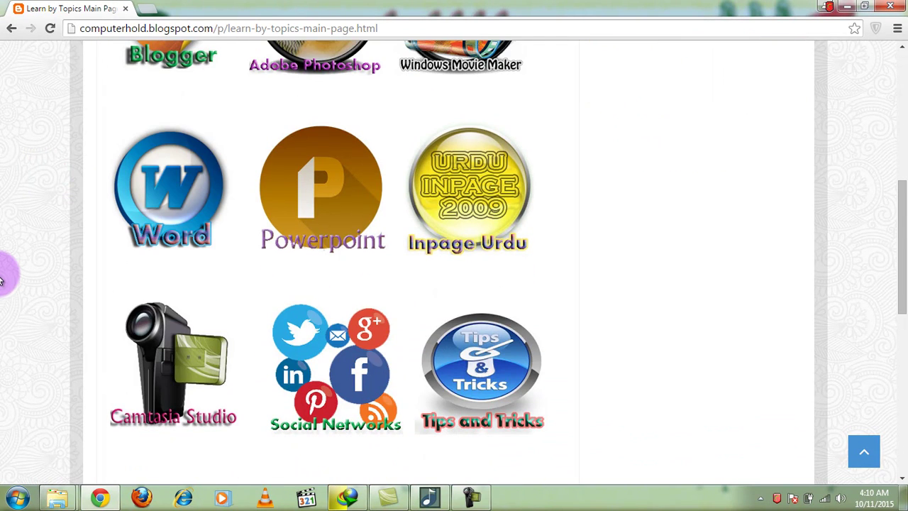
left_click(850, 5)
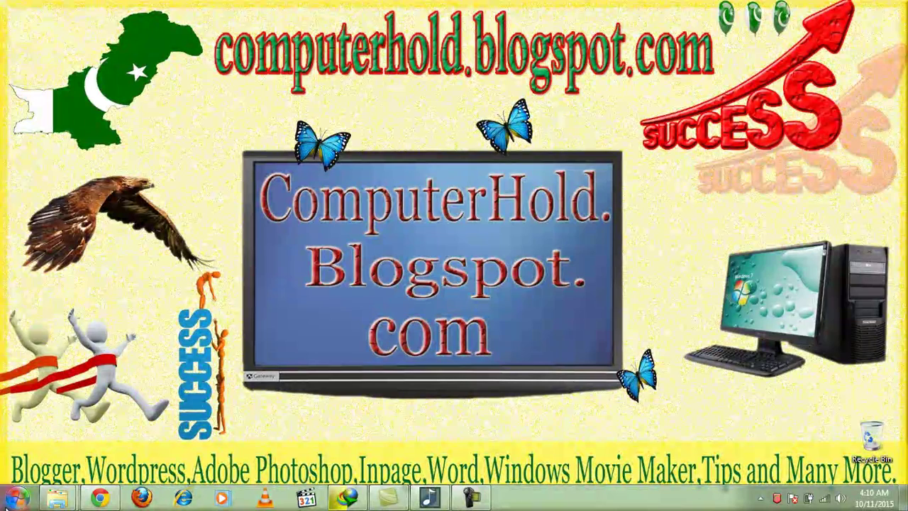
- Open the Start menu and show Microsoft Office Word 2007's recent documents, such as z Blogger list
left_click(14, 501)
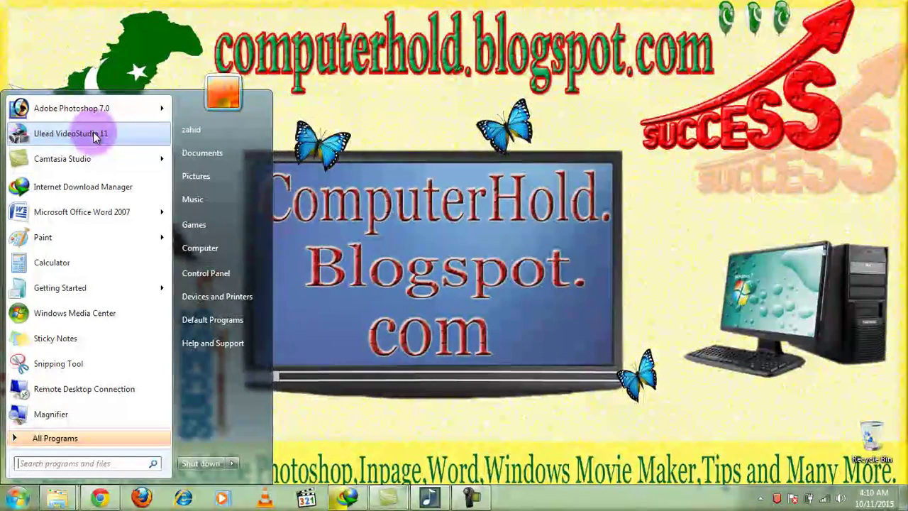
left_click(424, 284)
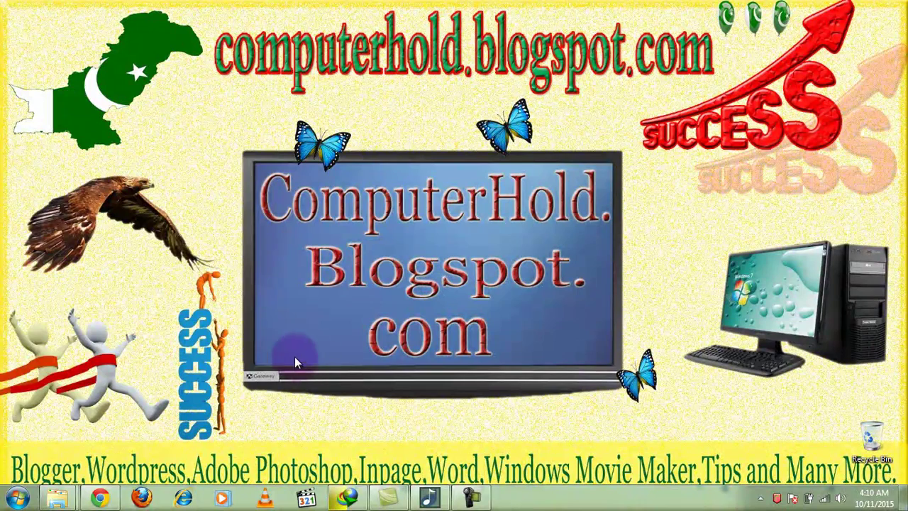
left_click(17, 498)
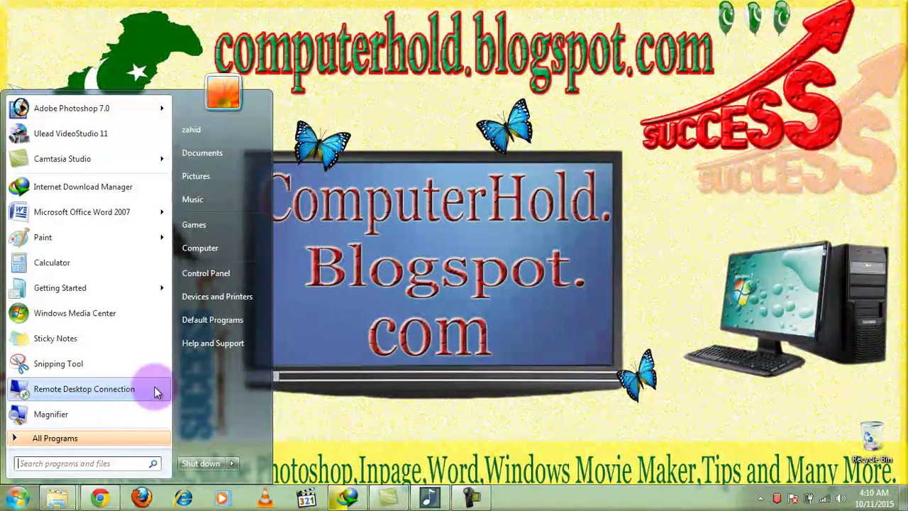
mouse_move(61, 289)
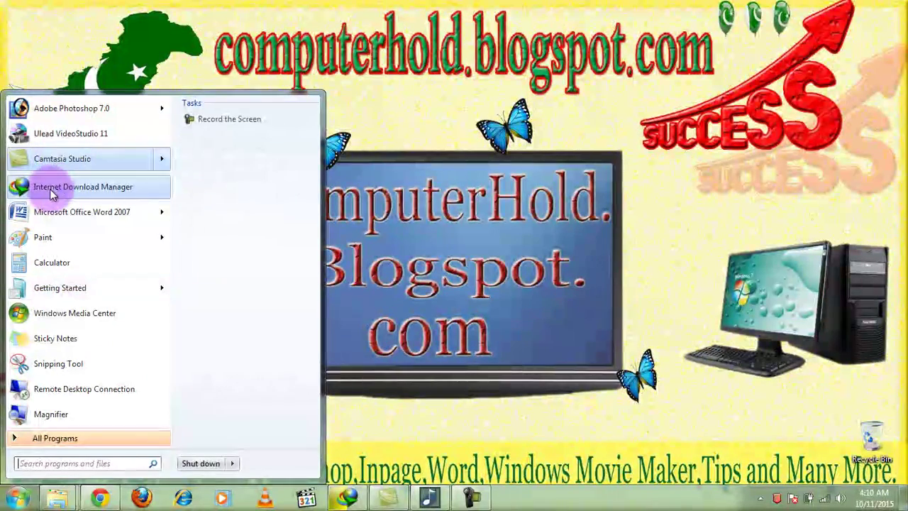
mouse_move(68, 215)
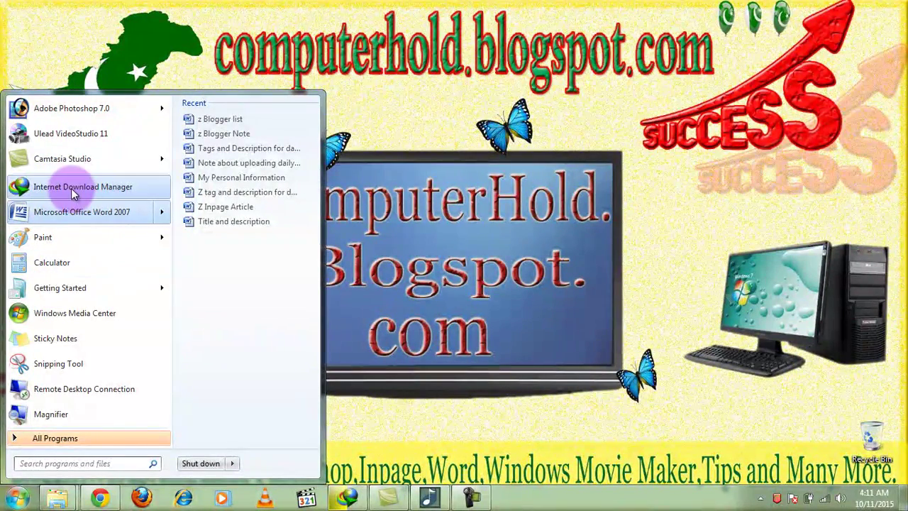
left_click(73, 193)
- View the Internet Download Manager and Camtasia Studio context menus, then launch Ulead VideoStudio 11
right_click(73, 193)
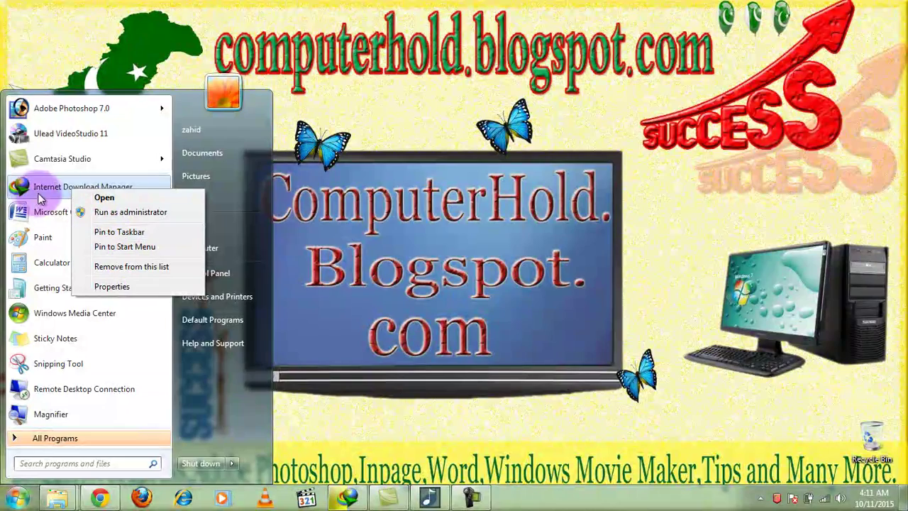
right_click(59, 157)
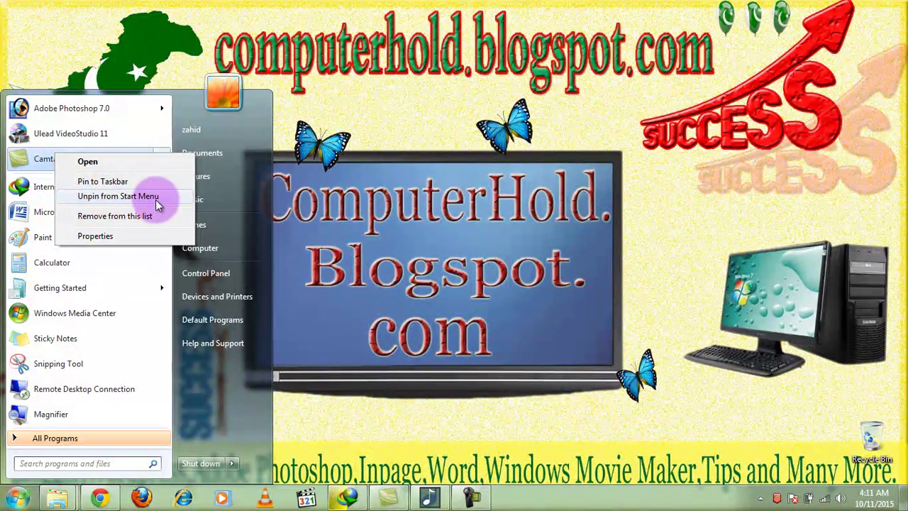
left_click(189, 111)
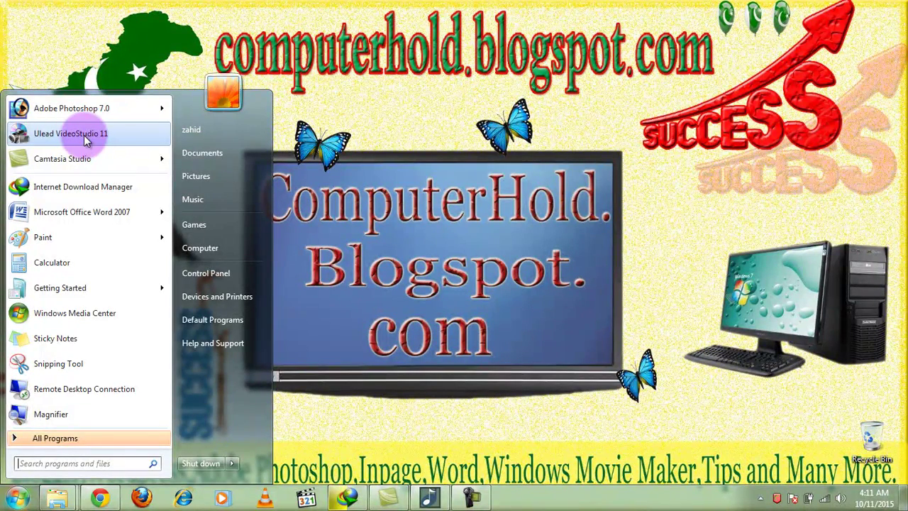
left_click(120, 138)
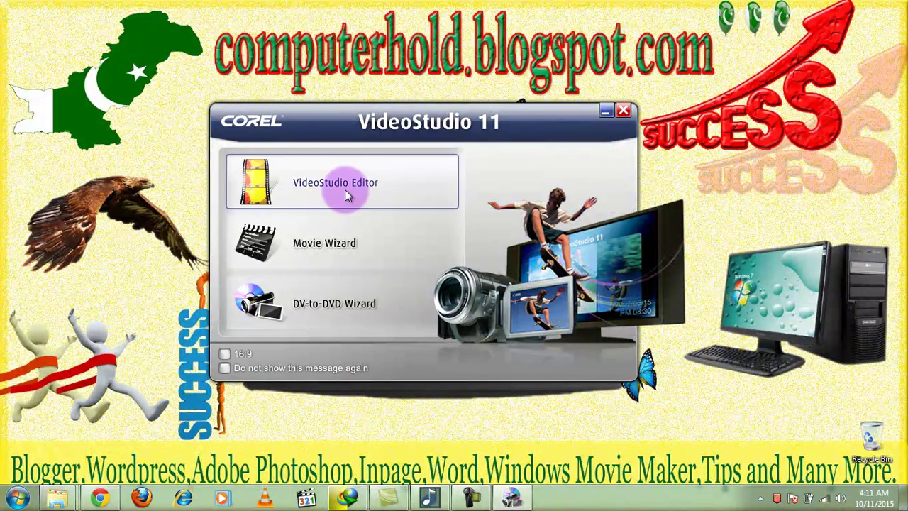
left_click(224, 367)
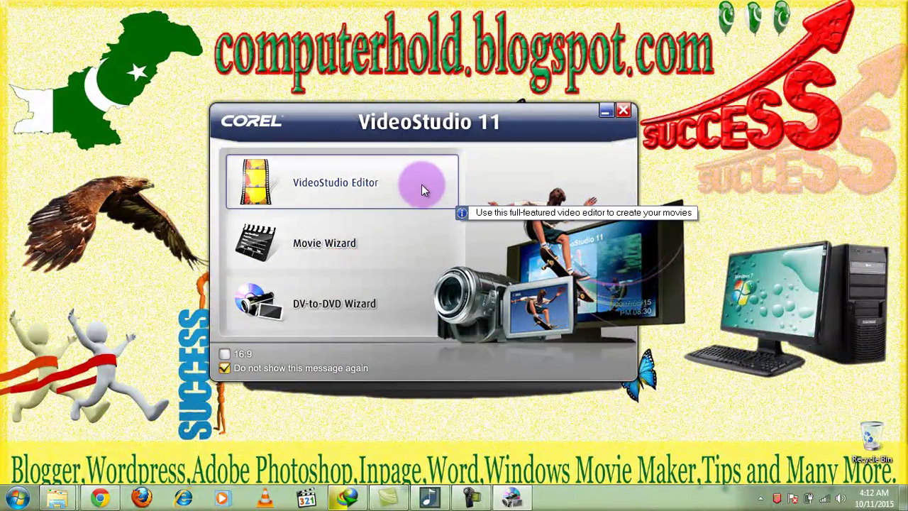
left_click(224, 368)
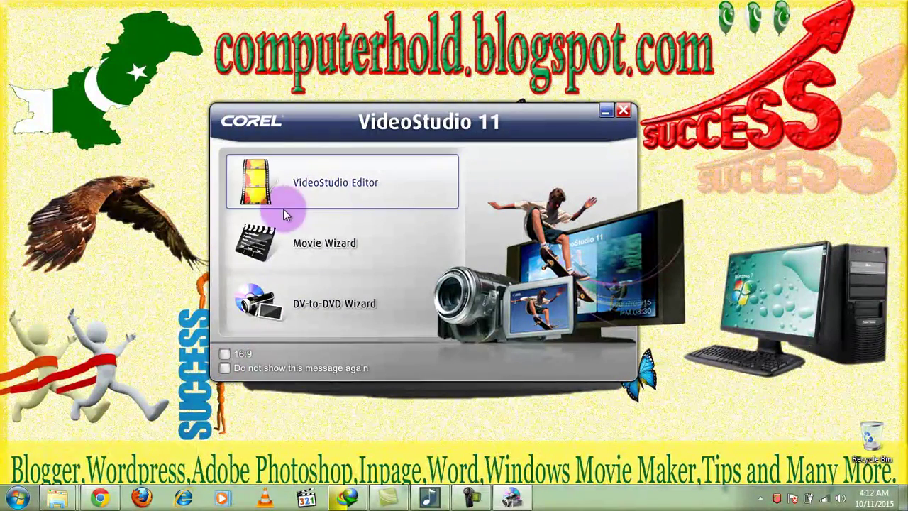
- Start the VideoStudio Editor, opening an untitled DVD NTSC 720*480 project
left_click(357, 186)
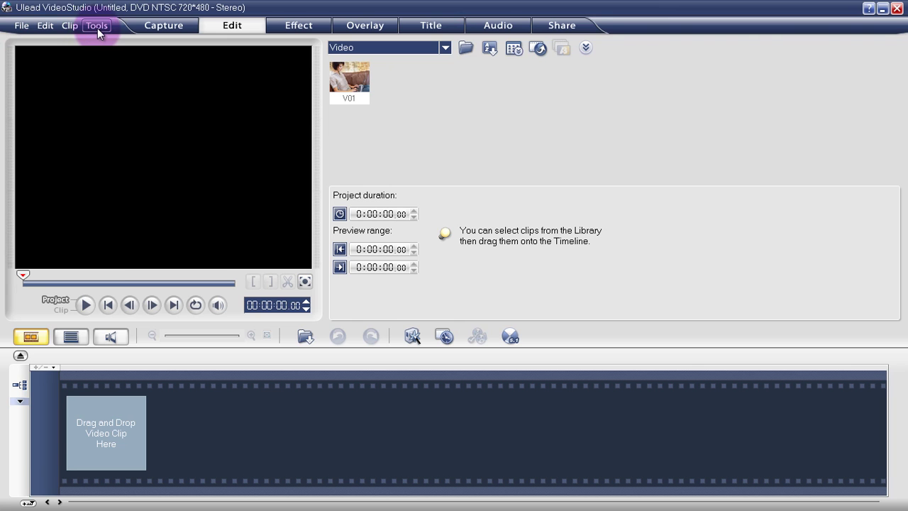
left_click(22, 26)
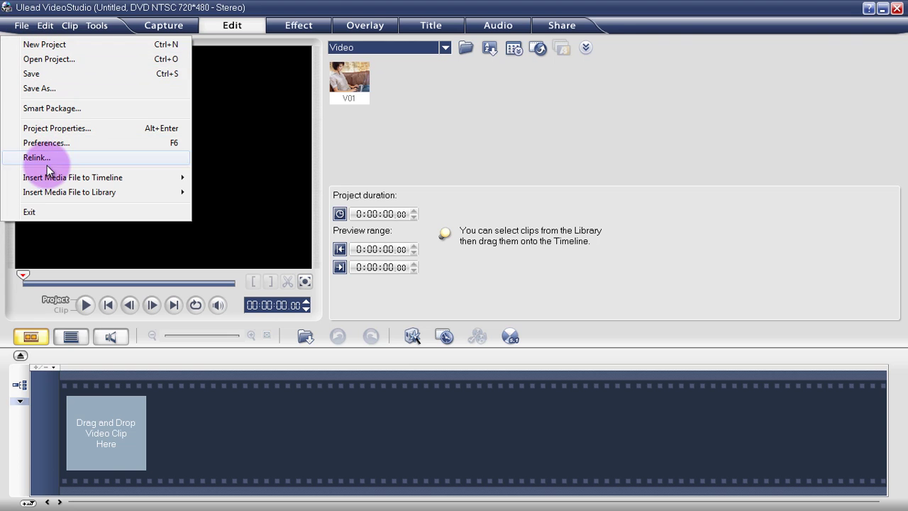
mouse_move(48, 178)
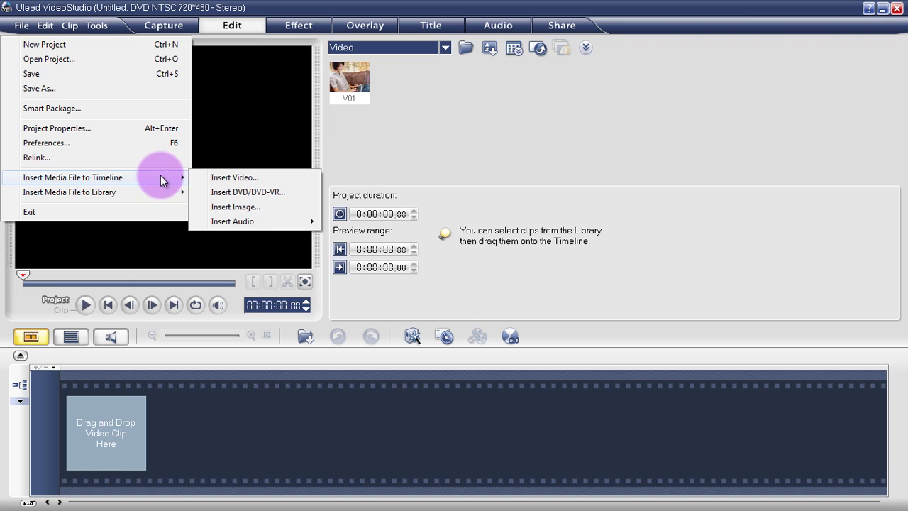
mouse_move(240, 224)
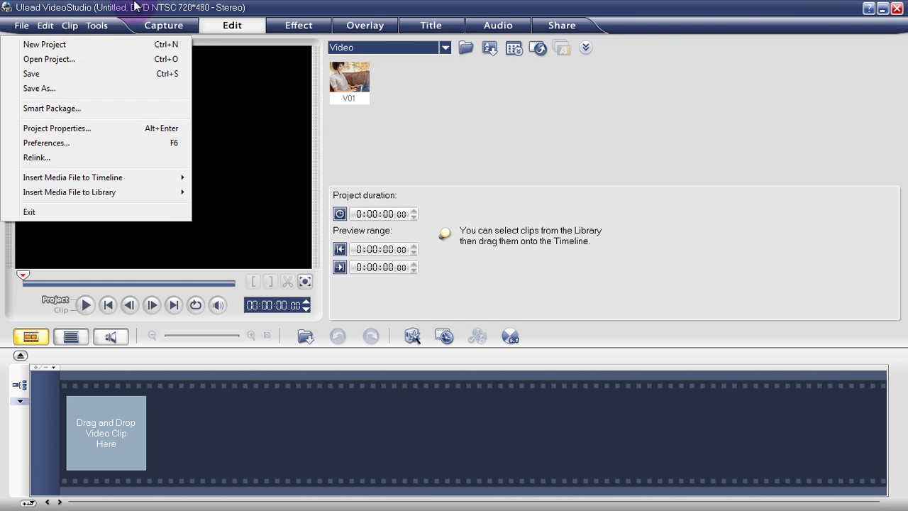
left_click(151, 13)
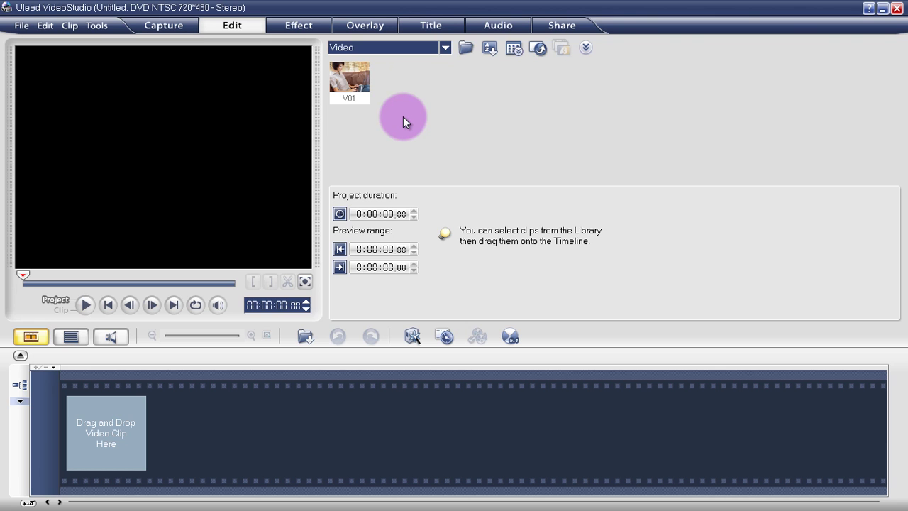
left_click(163, 26)
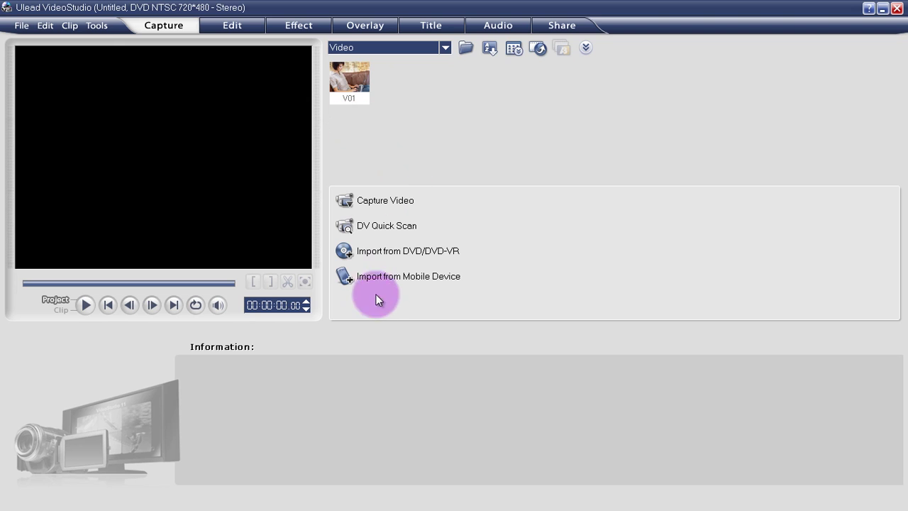
left_click(226, 22)
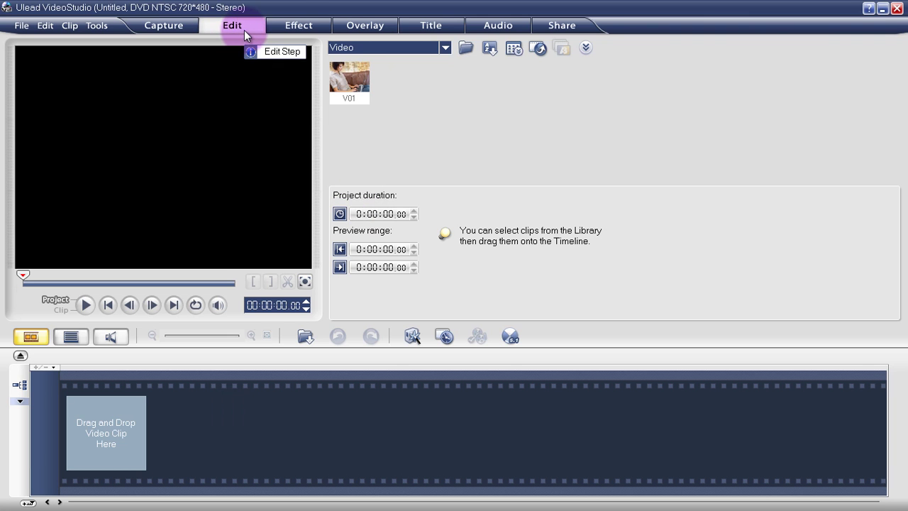
- Check the Effect step's Film category list, then switch to the Overlay step with clip V01
left_click(306, 29)
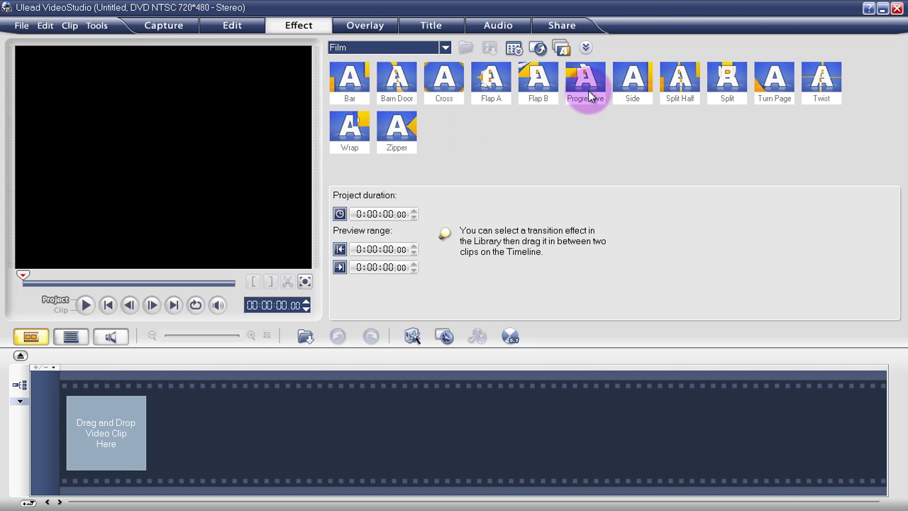
left_click(391, 48)
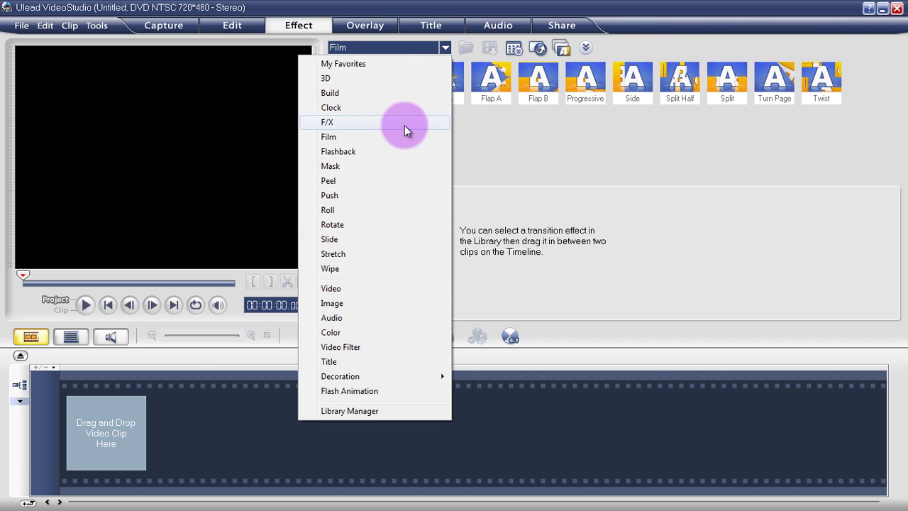
left_click(367, 25)
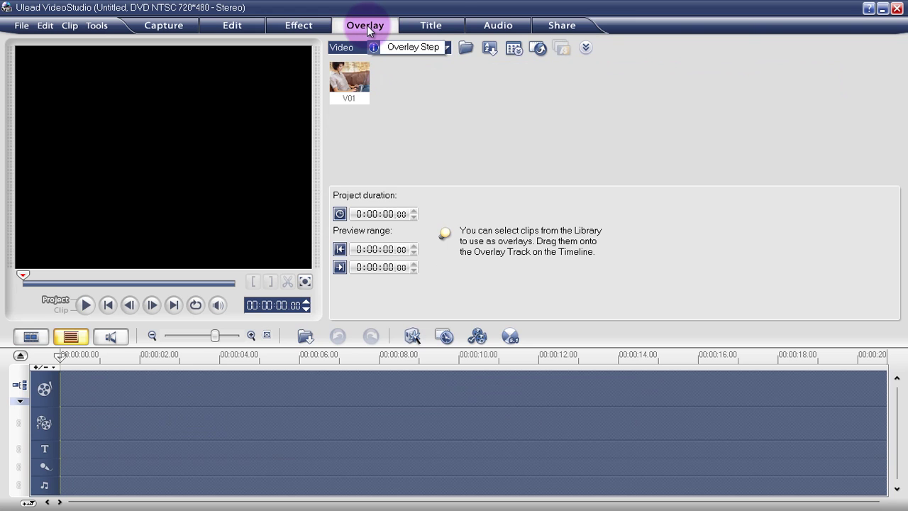
- Switch to the Title step and preview the SUMMER FUN preset and a second title preset
left_click(440, 25)
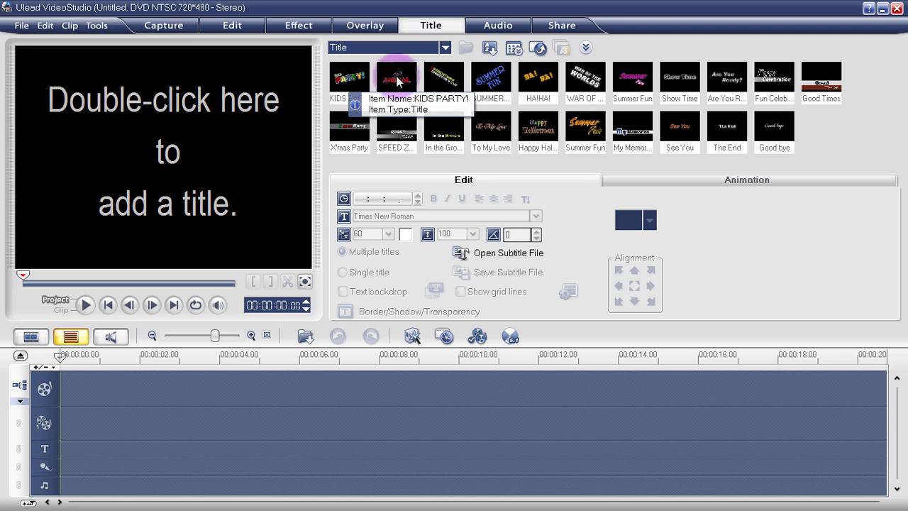
left_click(496, 83)
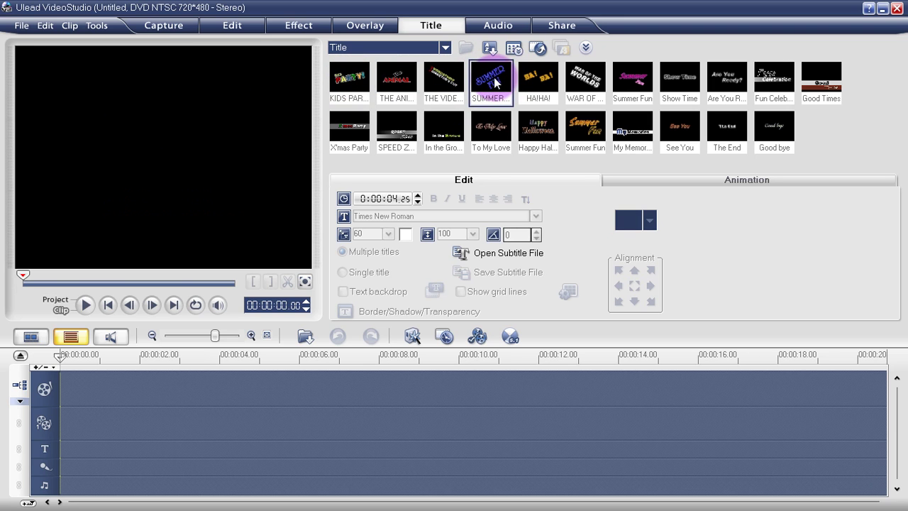
left_click(445, 79)
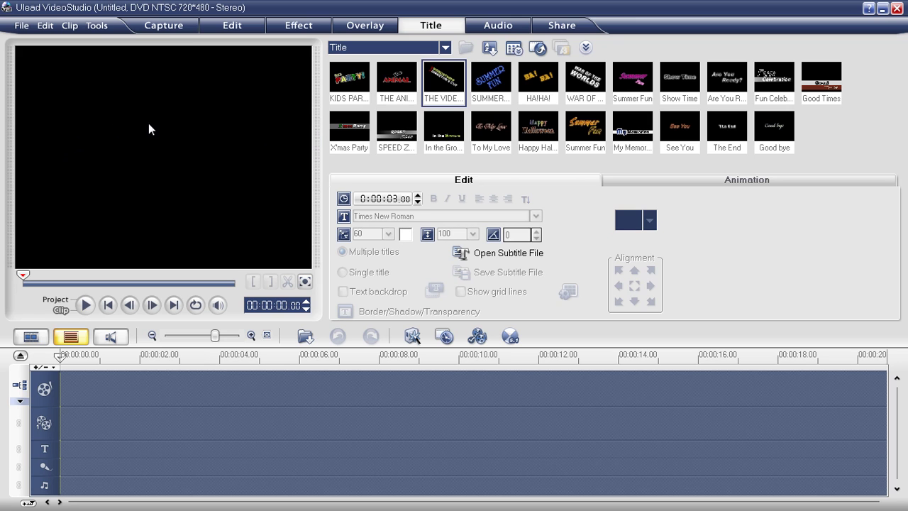
- Open the Audio step showing library clips A01, A02 and A03
left_click(508, 28)
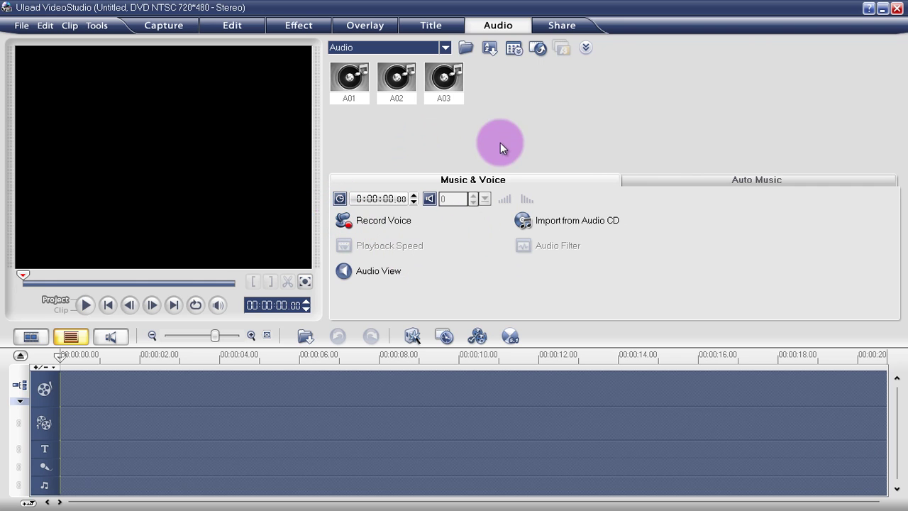
- Open the Share step offering Create Disc, DV Recording and Share Video Online
left_click(562, 27)
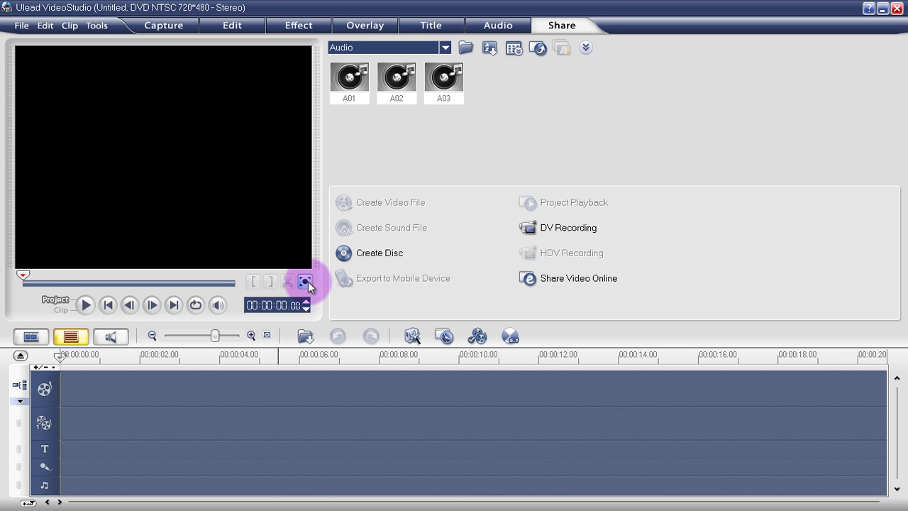
left_click(307, 282)
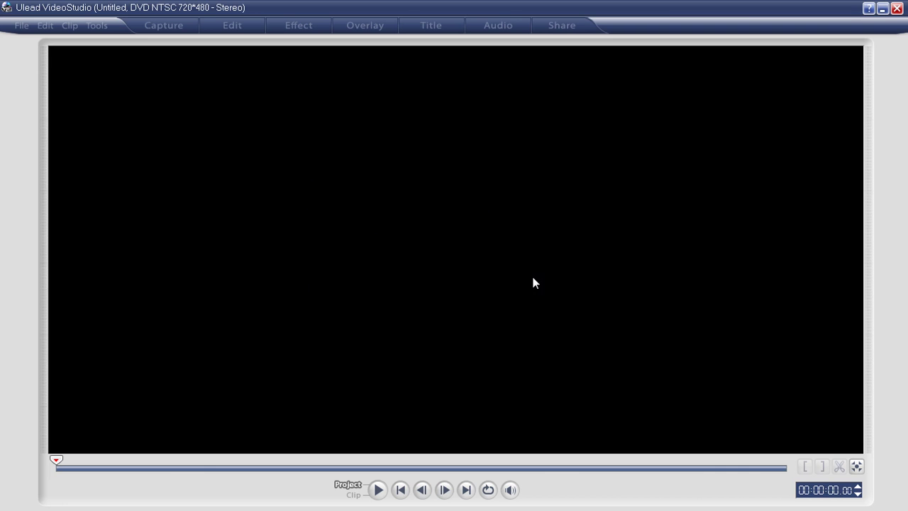
left_click(856, 466)
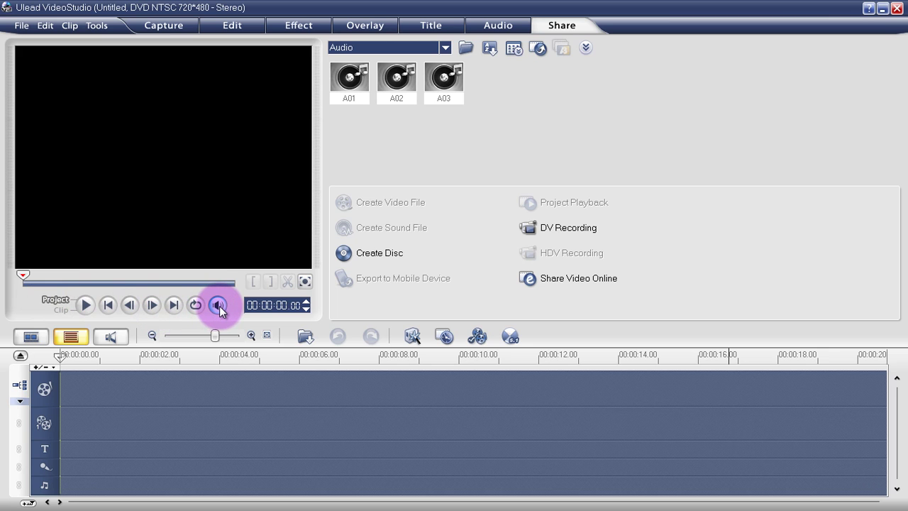
- Switch to Storyboard View, then back to the multi-track Timeline View
left_click(32, 338)
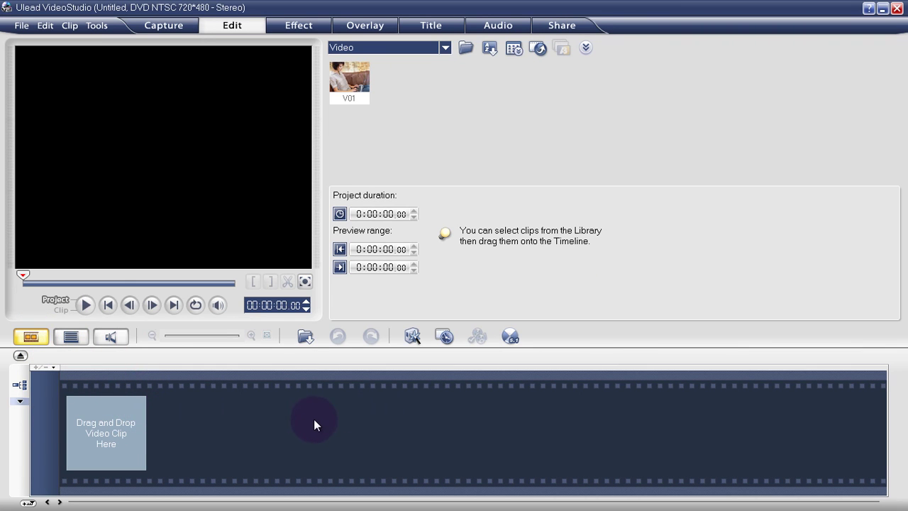
left_click(74, 337)
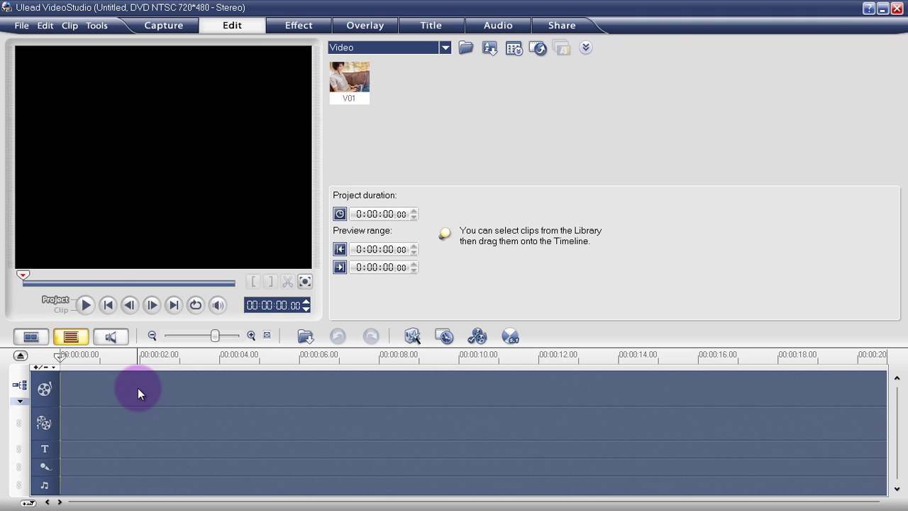
- Check the video track's insert options, set the playhead near 1.23 seconds, and zoom the timeline out
right_click(181, 389)
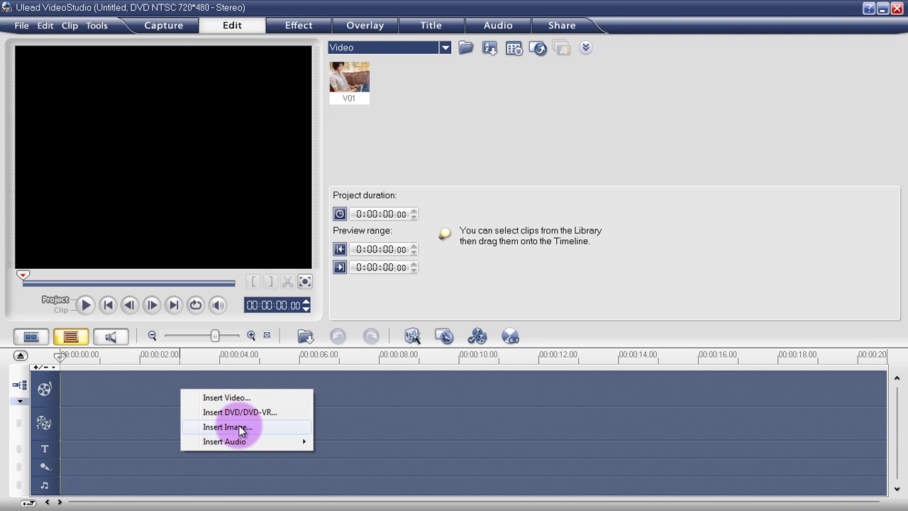
left_click(131, 390)
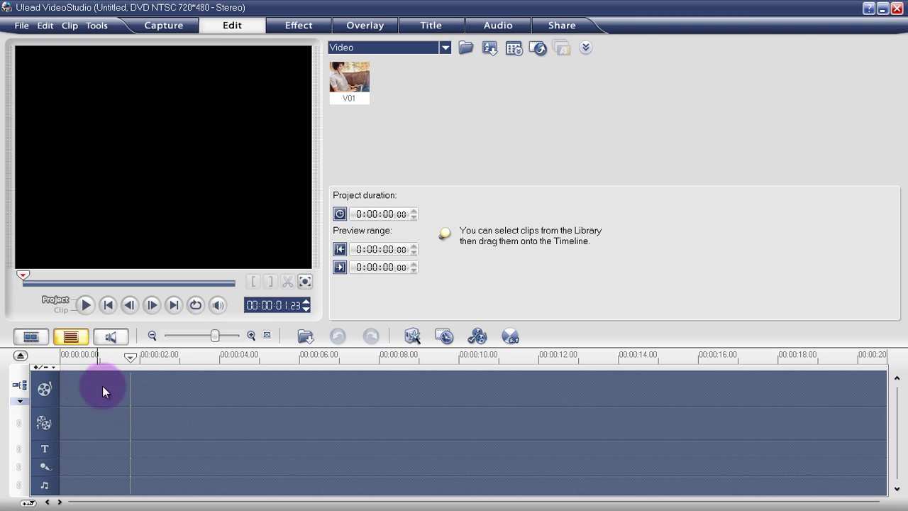
left_click(170, 336)
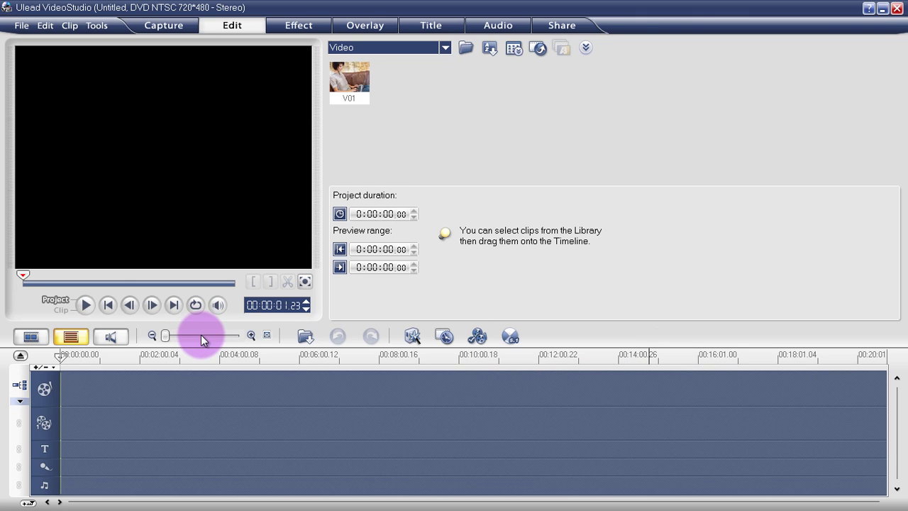
- Zoom the timeline in so the ruler covers only the first six seconds
left_click(226, 337)
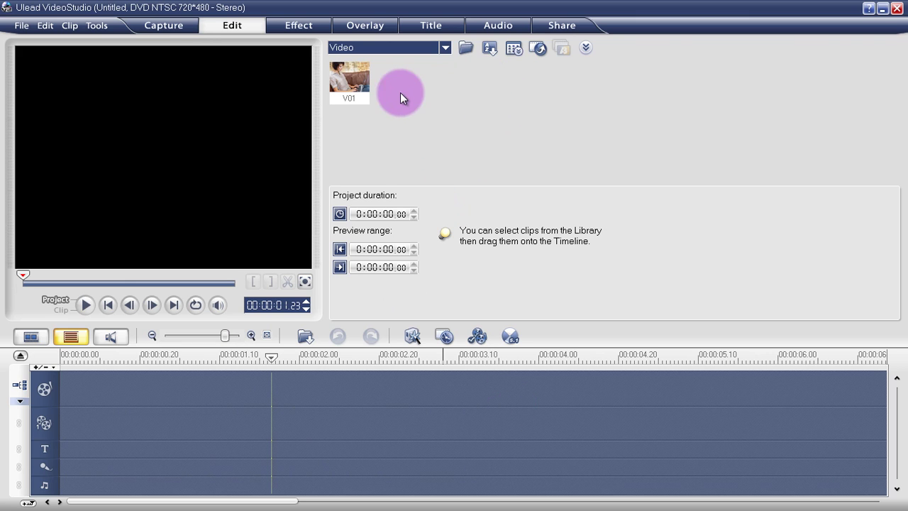
- Change the library category from Video to Image so picture I01 is listed
left_click(445, 49)
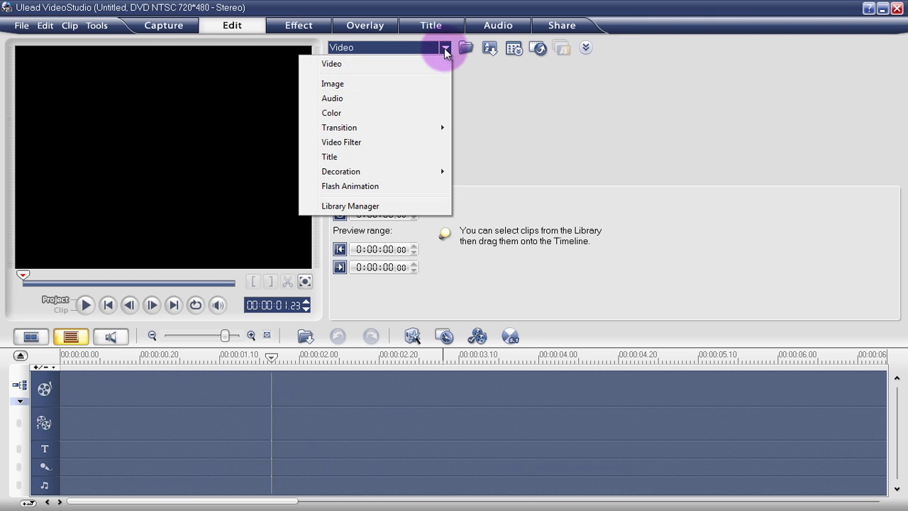
left_click(346, 62)
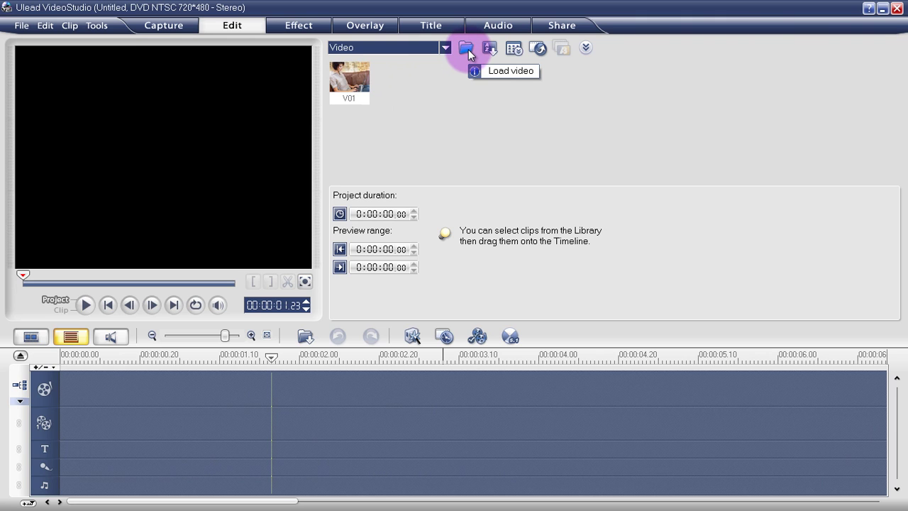
left_click(447, 48)
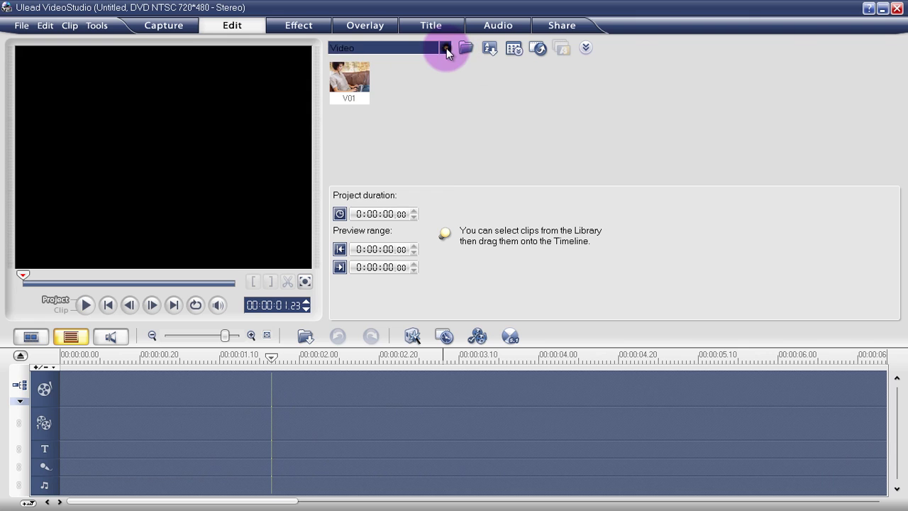
left_click(344, 84)
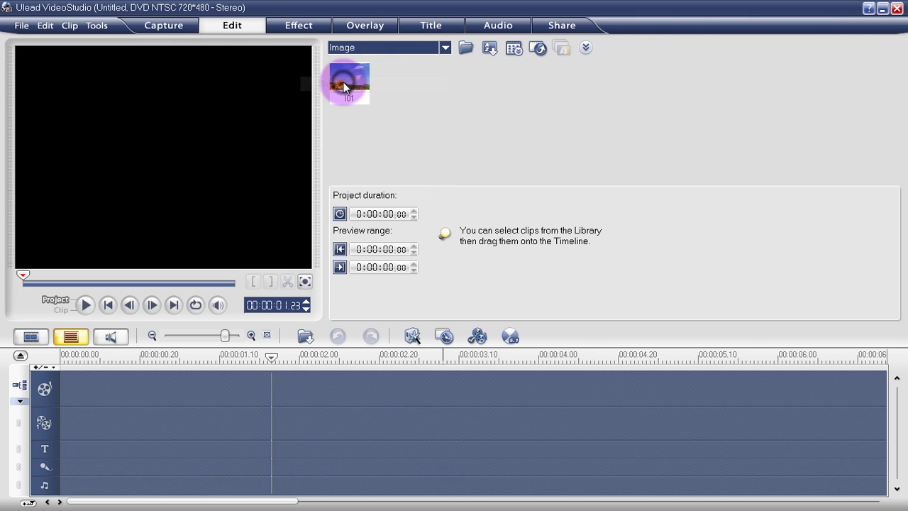
left_click(445, 48)
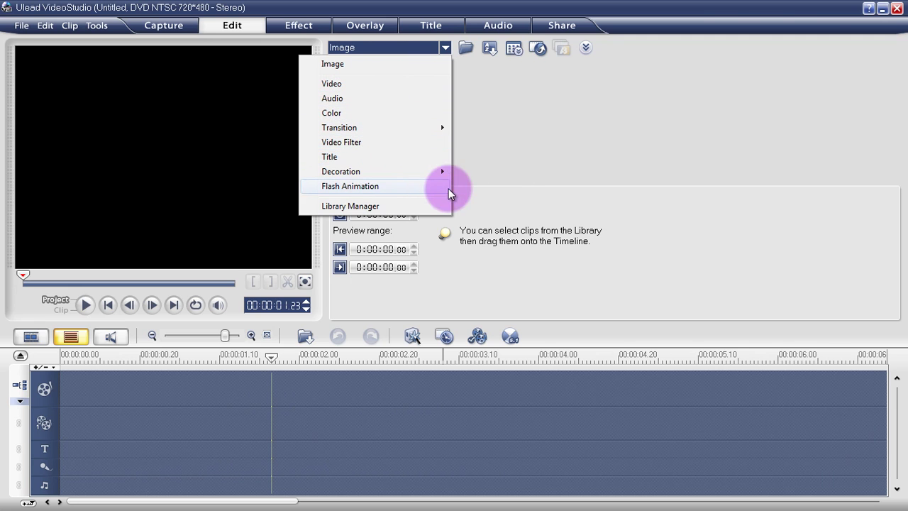
left_click(447, 47)
left_click(447, 47)
left_click(447, 46)
left_click(447, 47)
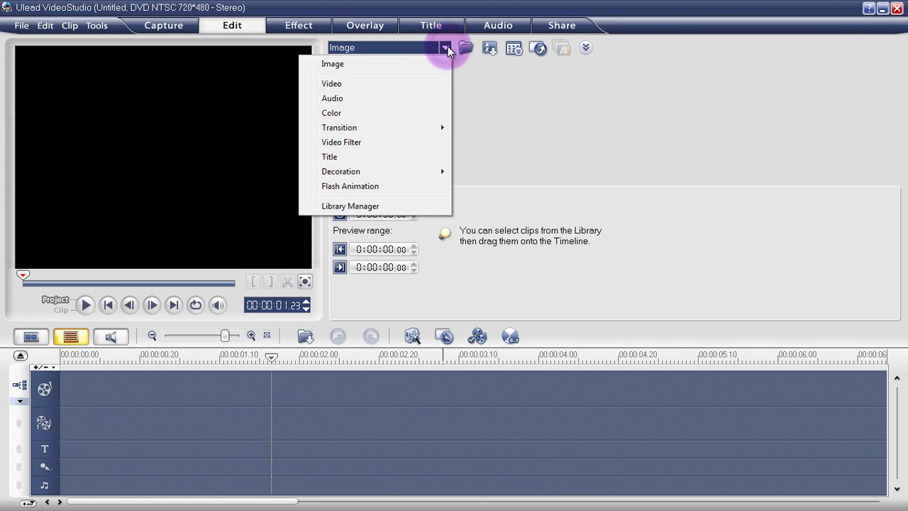
left_click(503, 79)
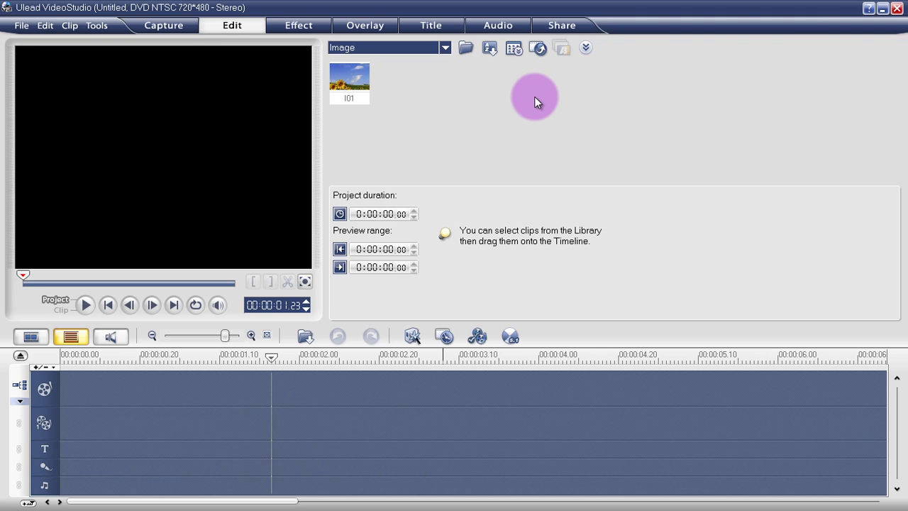
left_click(491, 52)
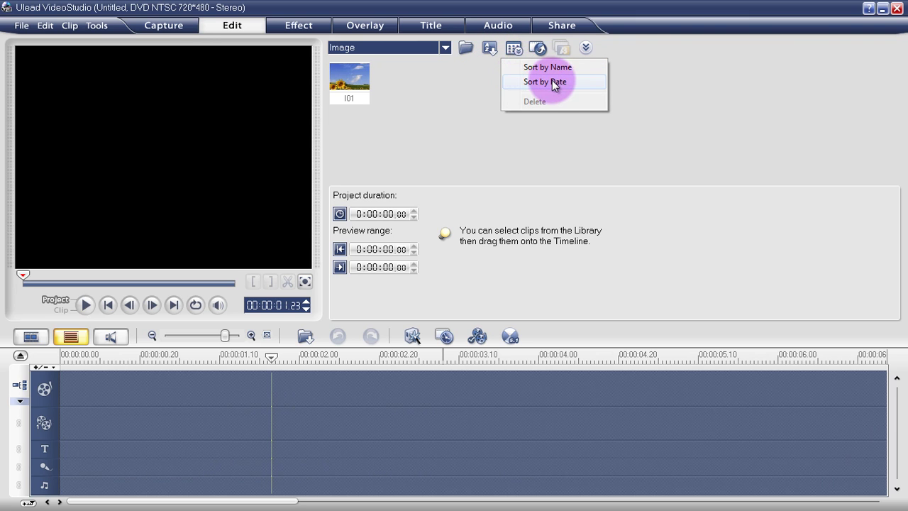
left_click(472, 92)
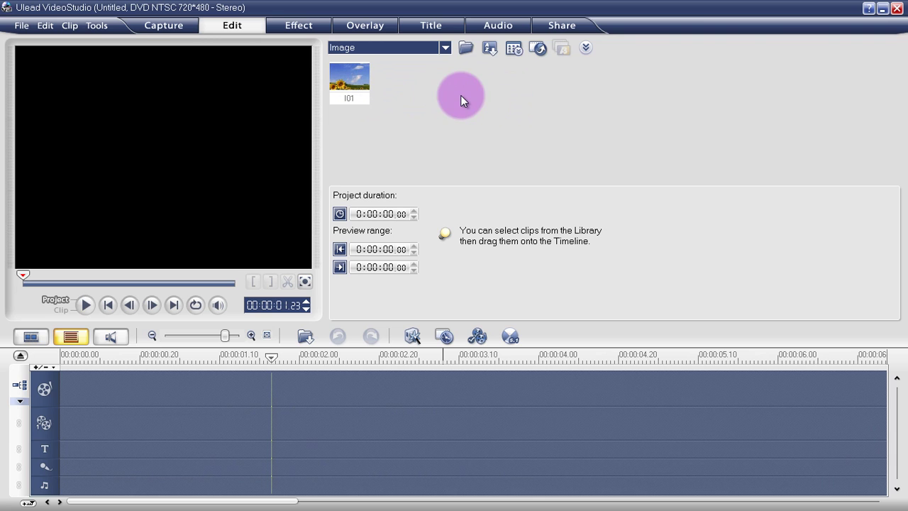
left_click(490, 49)
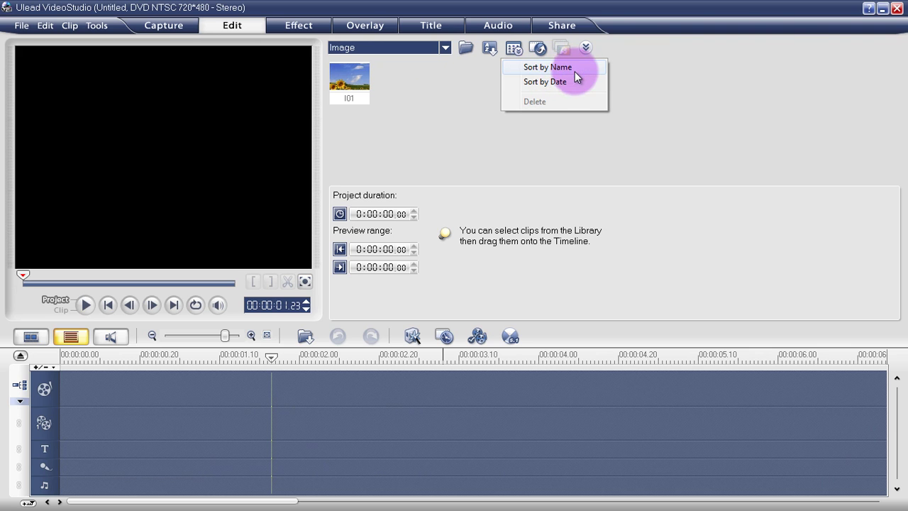
left_click(420, 123)
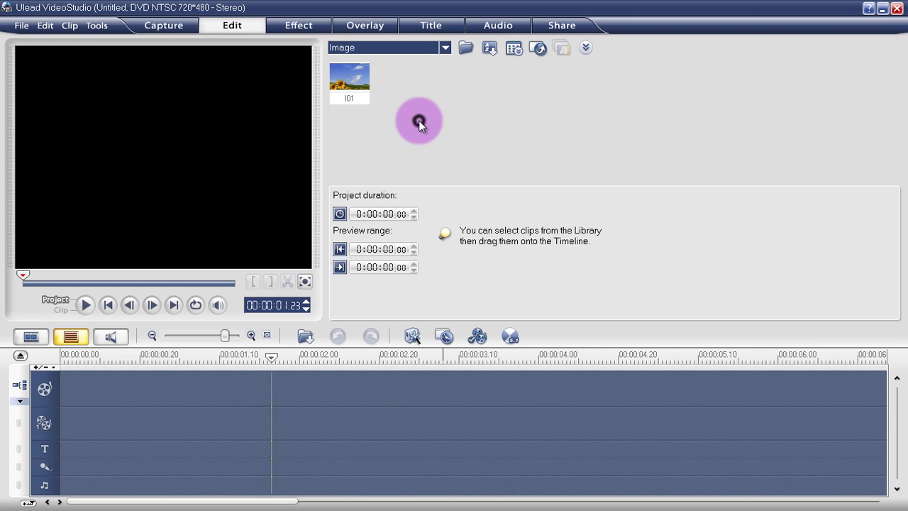
- Look over the Library Manager's folder categories, close it, and collapse the options panel
left_click(513, 50)
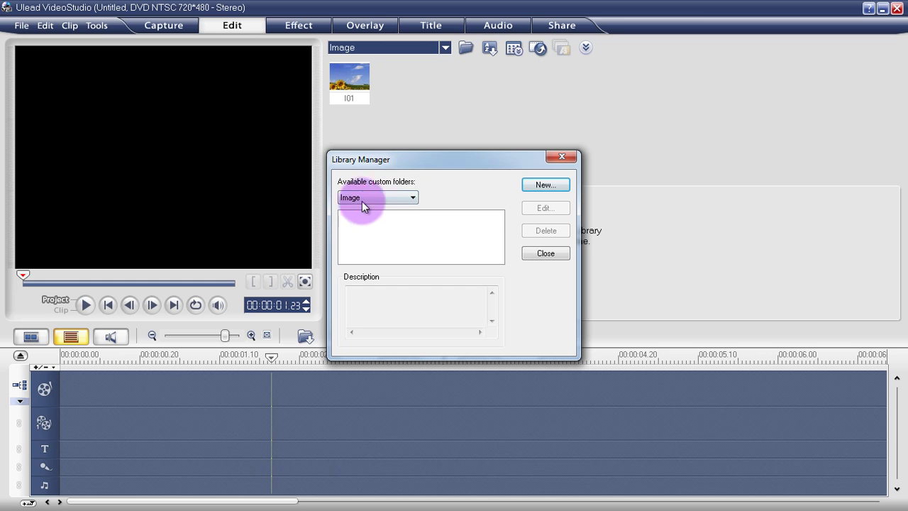
left_click(398, 198)
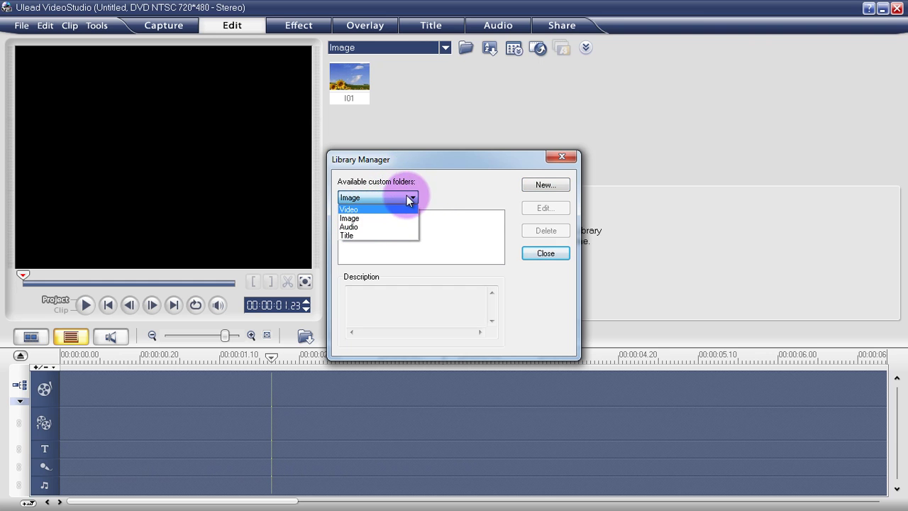
left_click(407, 196)
left_click(548, 253)
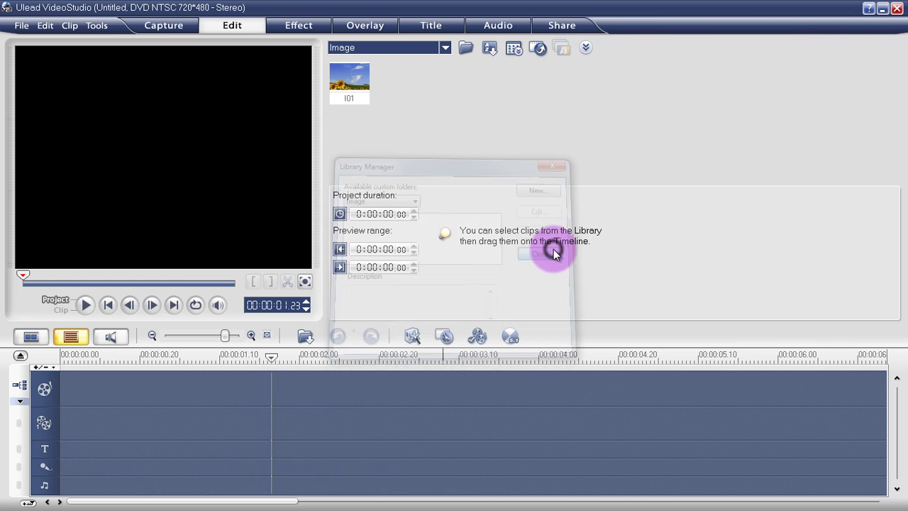
left_click(586, 49)
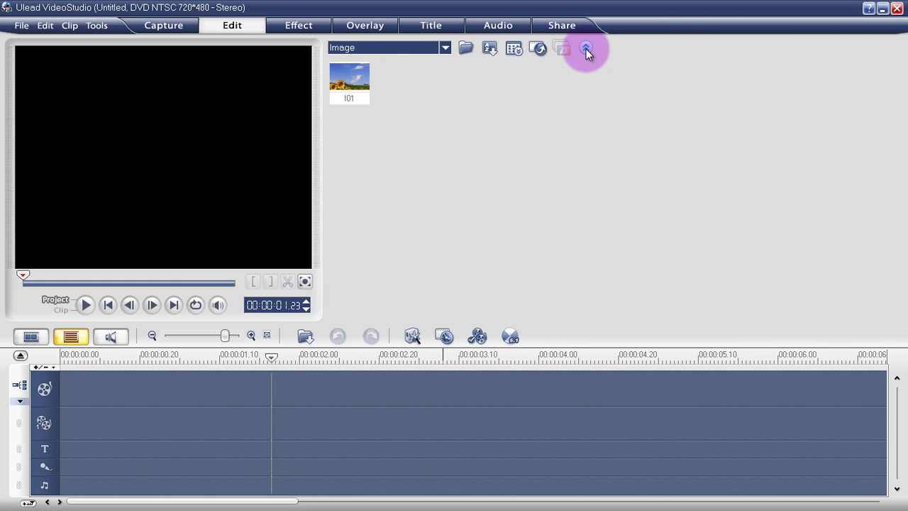
- Expand the options panel again and scroll the timeline right, then back to the start
left_click(586, 48)
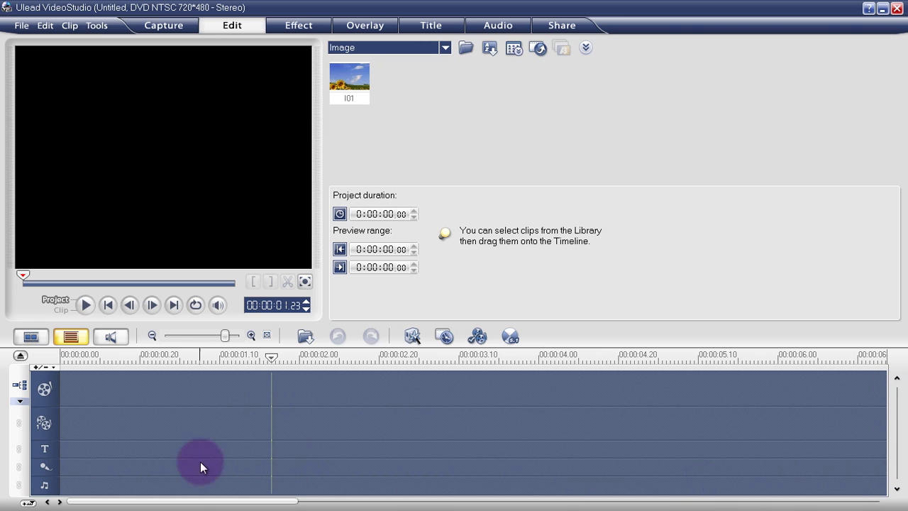
left_click_drag(183, 501, 372, 500)
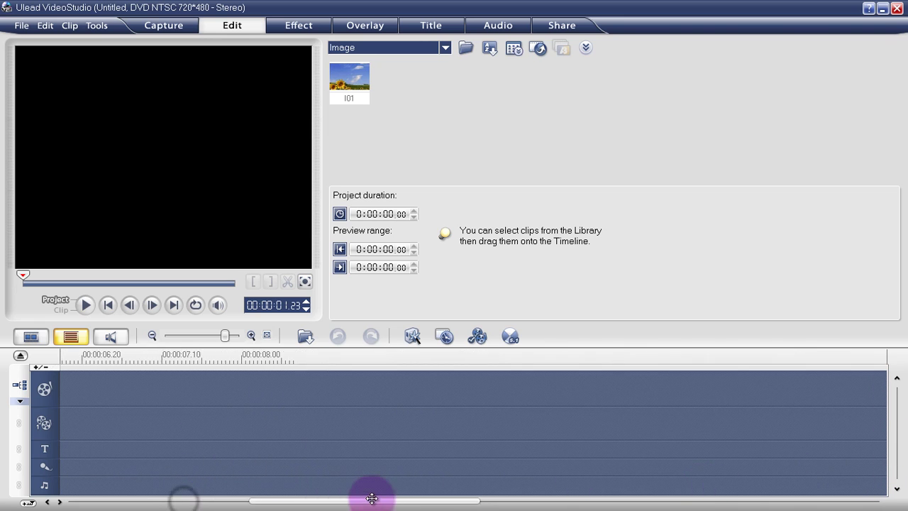
left_click(603, 500)
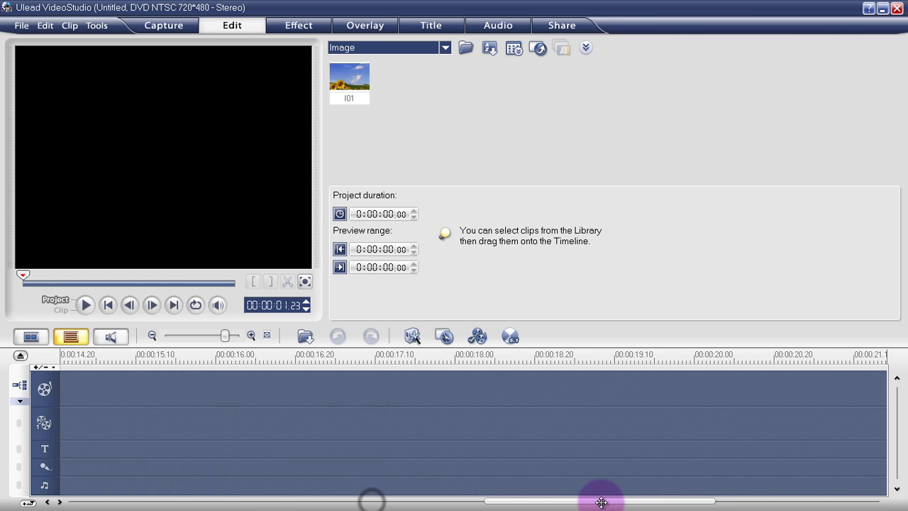
left_click_drag(608, 500, 102, 501)
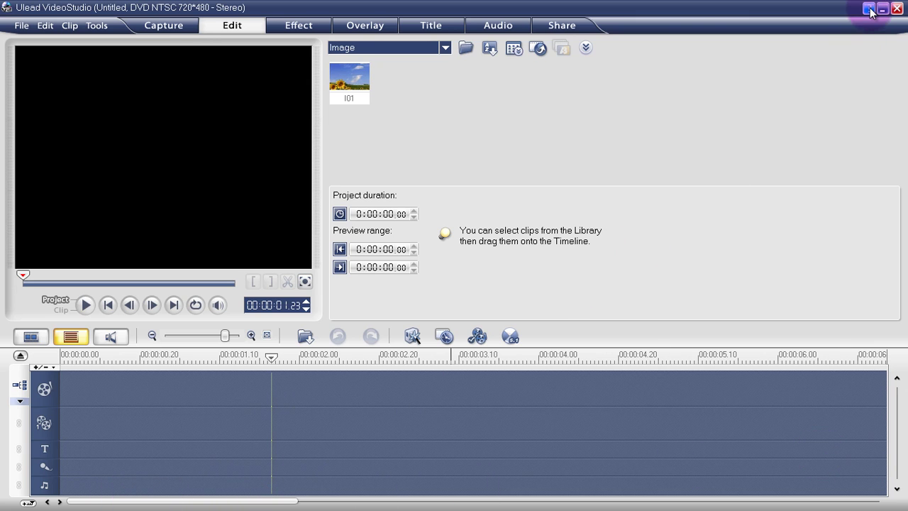
- Close the Ulead VideoStudio 11 window to return to the desktop
left_click(894, 12)
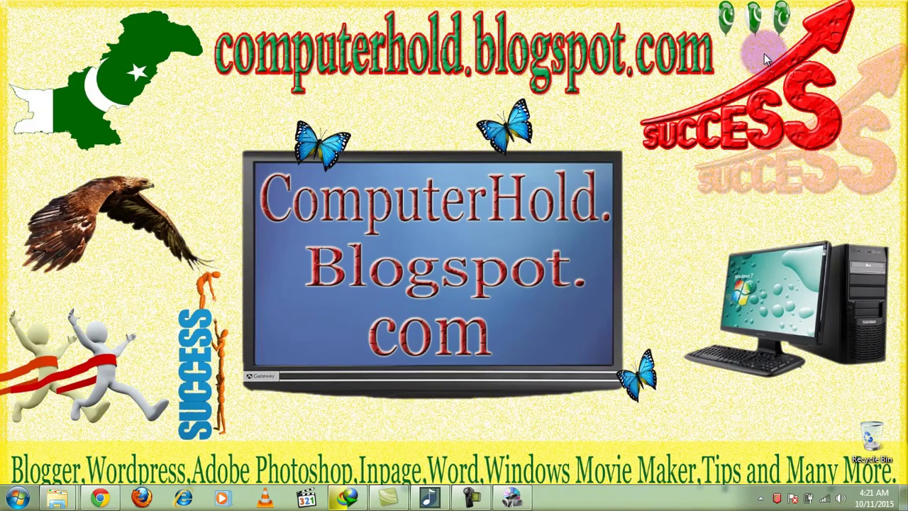